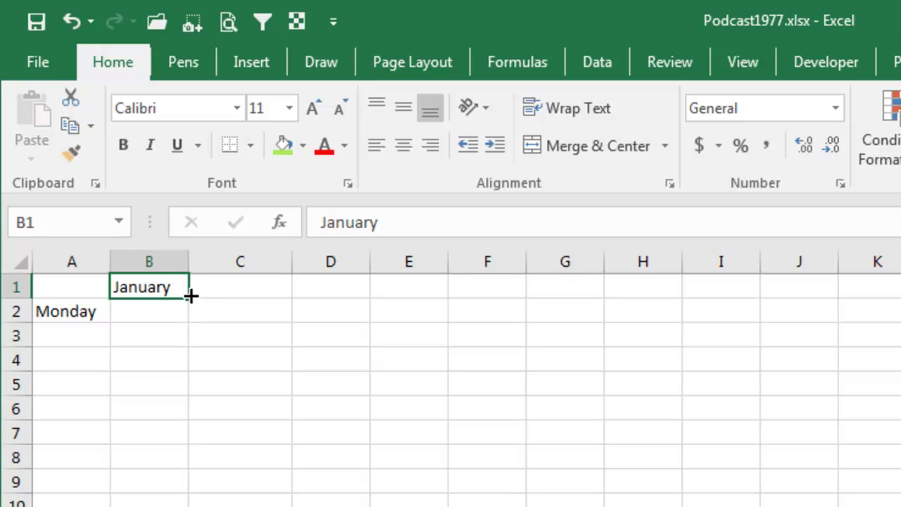
# - Fill month names across row 1 and weekday names down column A from Monday
pyautogui.moveTo(191, 297); pyautogui.dragTo(873, 296)
pyautogui.click(90, 315)
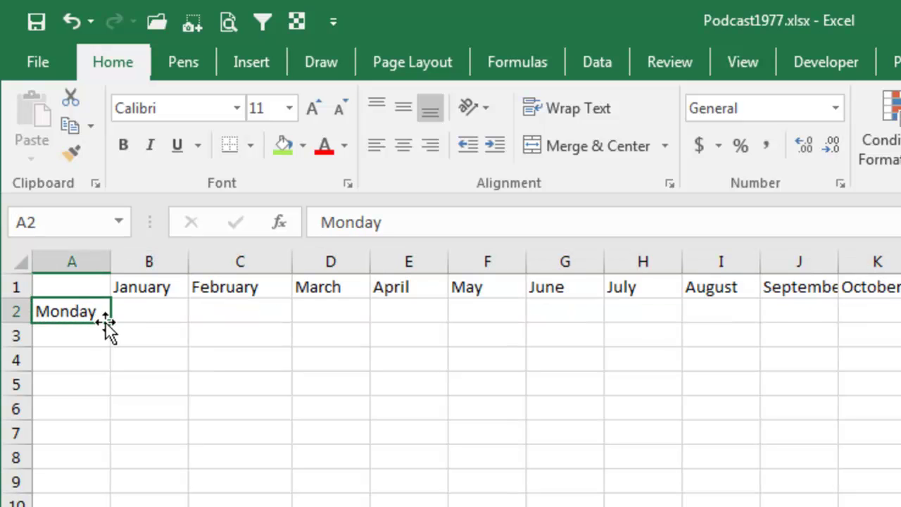
pyautogui.moveTo(111, 324); pyautogui.dragTo(105, 504)
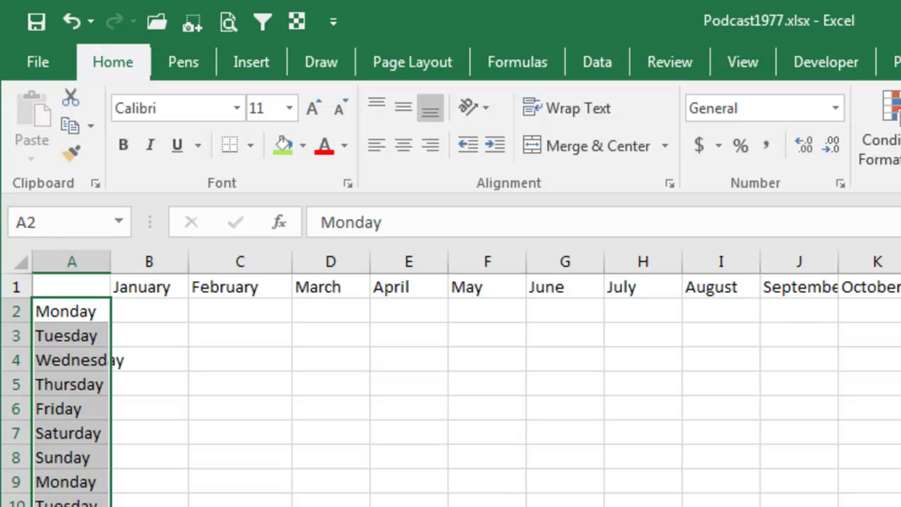
# - On the Fill Handle Techniques sheet, fill January through October down column A, rows 3–12
pyautogui.hotkey('ctrl', 'pagedown')
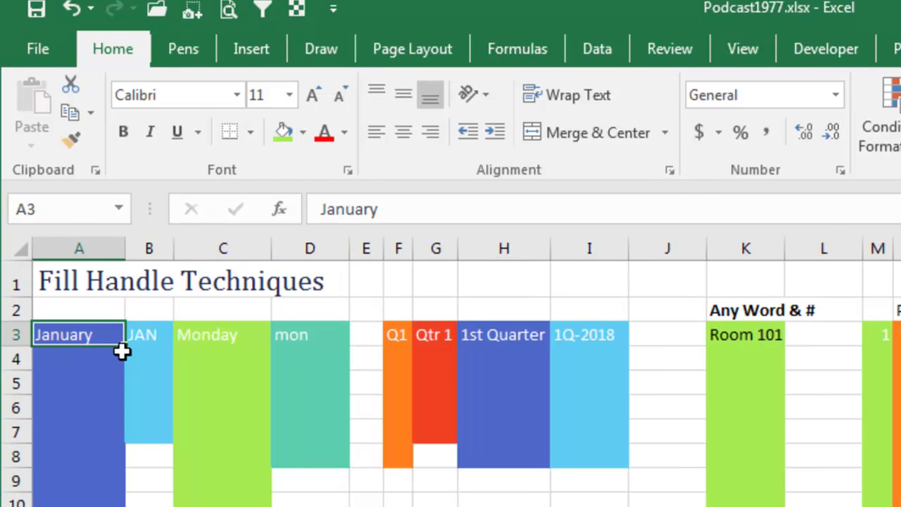
pyautogui.moveTo(123, 366); pyautogui.dragTo(108, 506)
pyautogui.moveTo(108, 350); pyautogui.dragTo(108, 350)
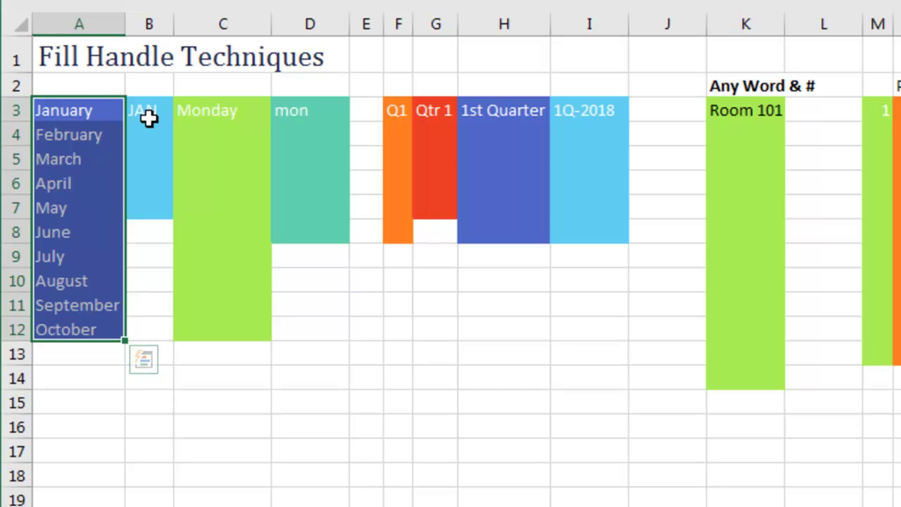
# - Extend JAN to JUN down column B, Monday to row 13 in C, and mon to sun in D
pyautogui.click(149, 113)
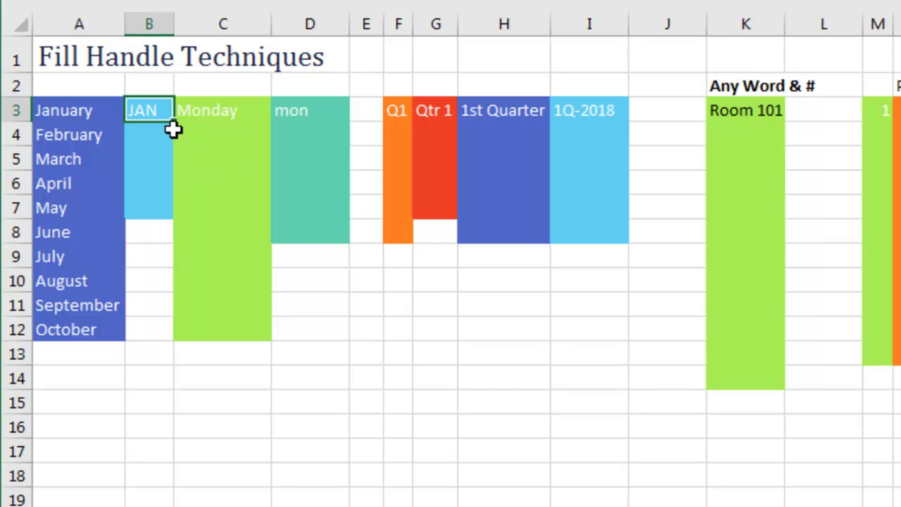
pyautogui.moveTo(174, 122); pyautogui.dragTo(162, 239)
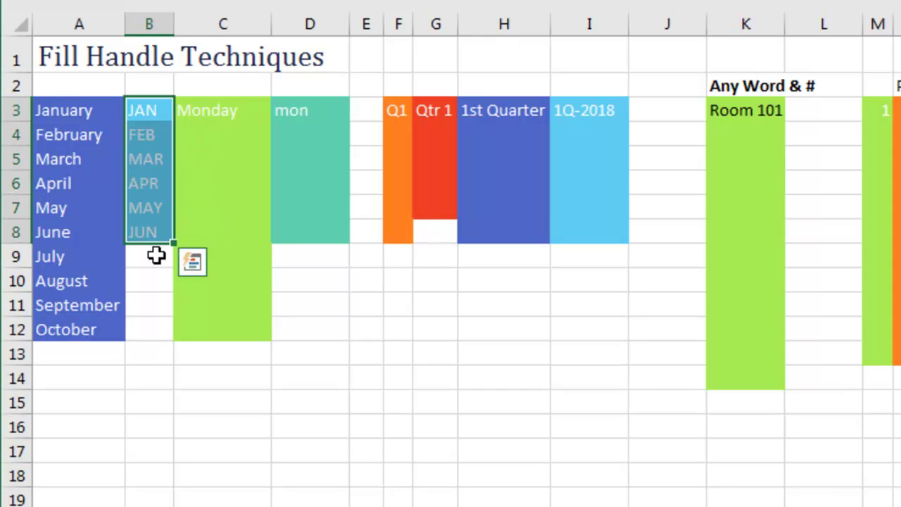
pyautogui.click(235, 111)
pyautogui.moveTo(270, 121); pyautogui.dragTo(246, 373)
pyautogui.click(320, 111)
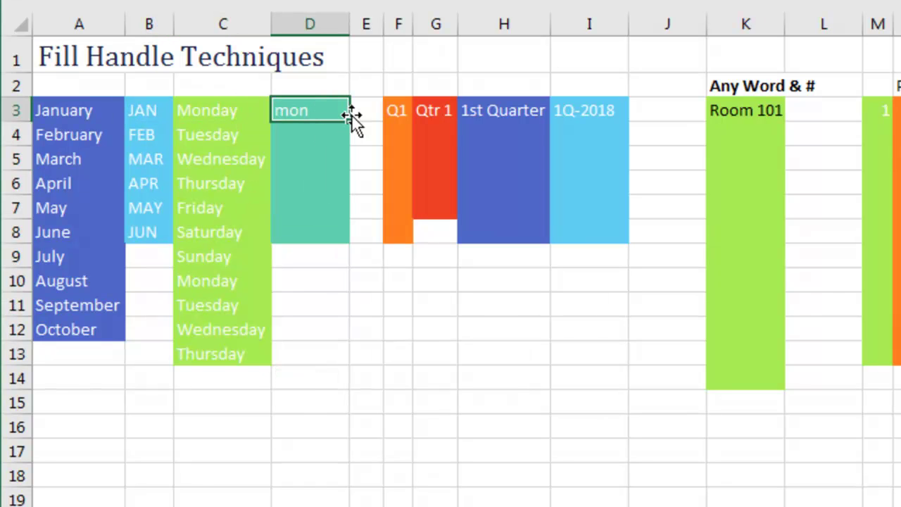
pyautogui.moveTo(349, 121); pyautogui.dragTo(359, 262)
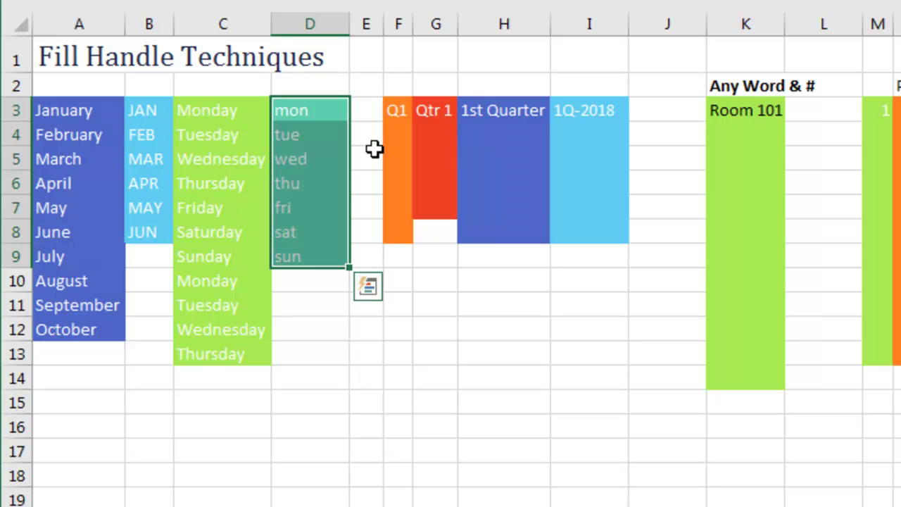
# - Fill Q1–Q4 down column F and Qtr 1–Qtr 4 down column G to row 9
pyautogui.click(396, 111)
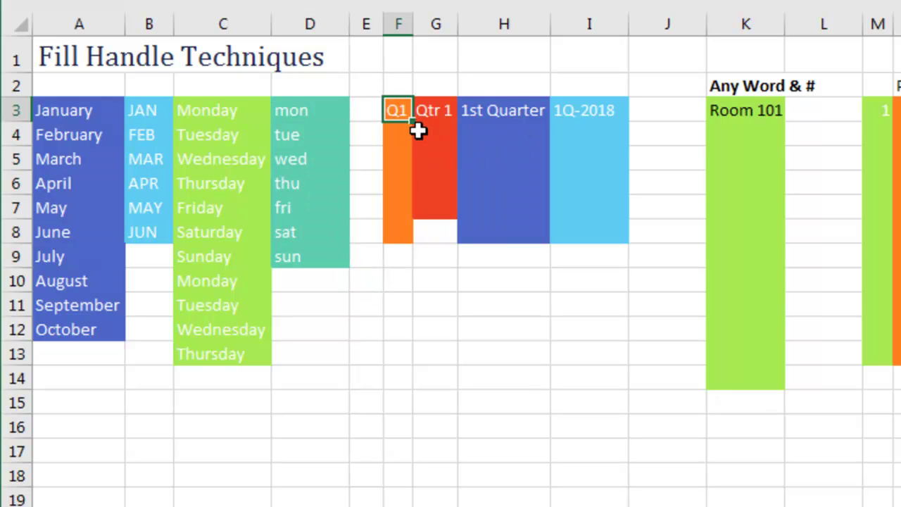
pyautogui.moveTo(413, 120); pyautogui.dragTo(407, 223)
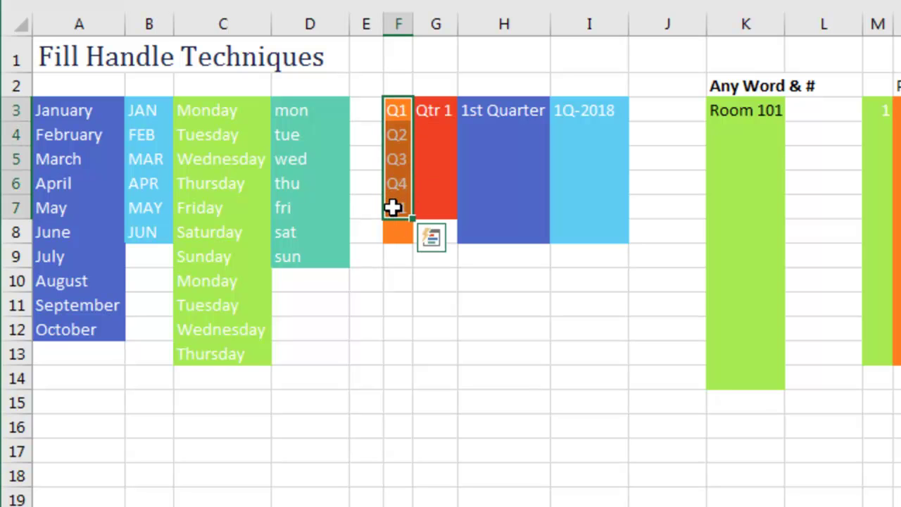
pyautogui.click(438, 115)
pyautogui.moveTo(457, 122); pyautogui.dragTo(438, 281)
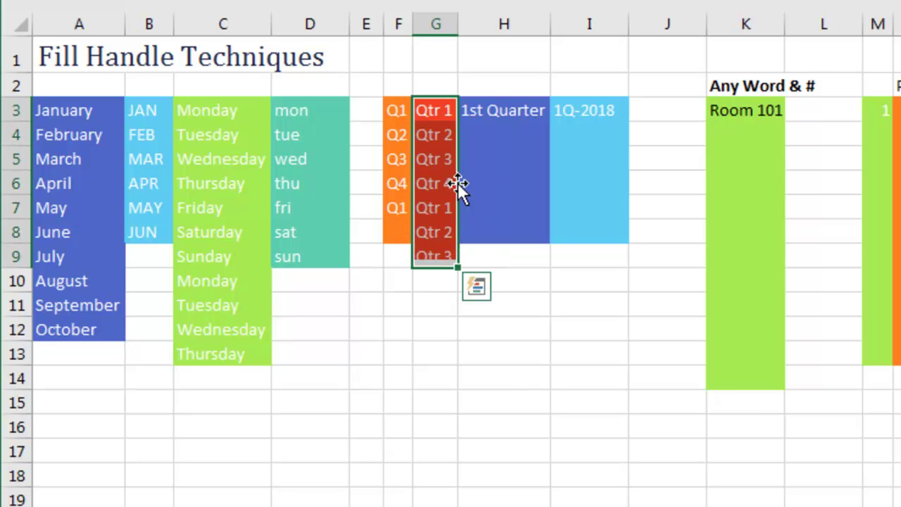
# - Cycle 1st–4th Quarter down column H to row 12, then try a Q1 2016 fill in D14 and undo it
pyautogui.click(501, 115)
pyautogui.moveTo(550, 122); pyautogui.dragTo(528, 346)
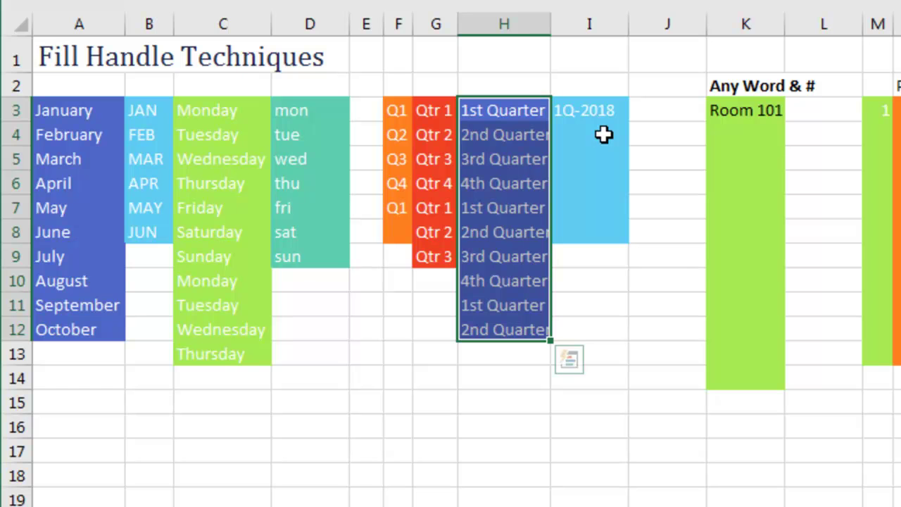
pyautogui.click(307, 386)
pyautogui.write('Q1 2016')
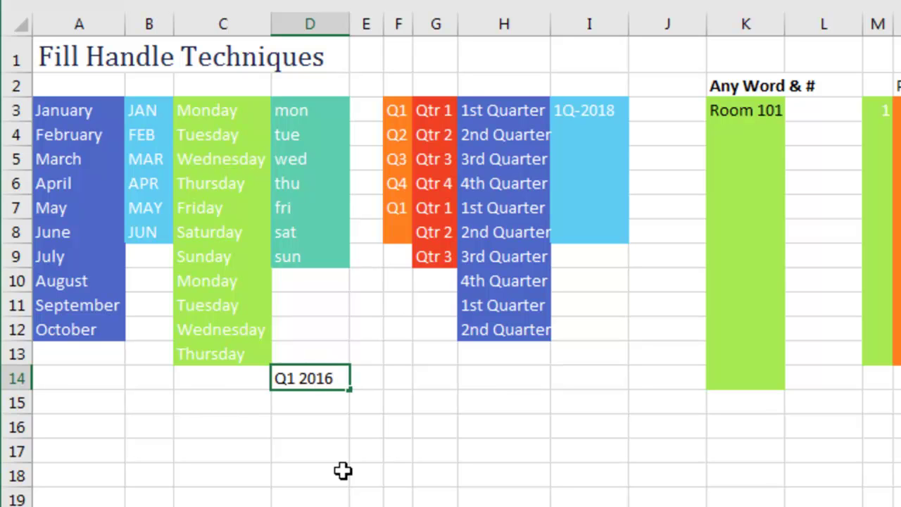
pyautogui.hotkey('ctrl', 'Return')
pyautogui.moveTo(349, 388); pyautogui.dragTo(332, 496)
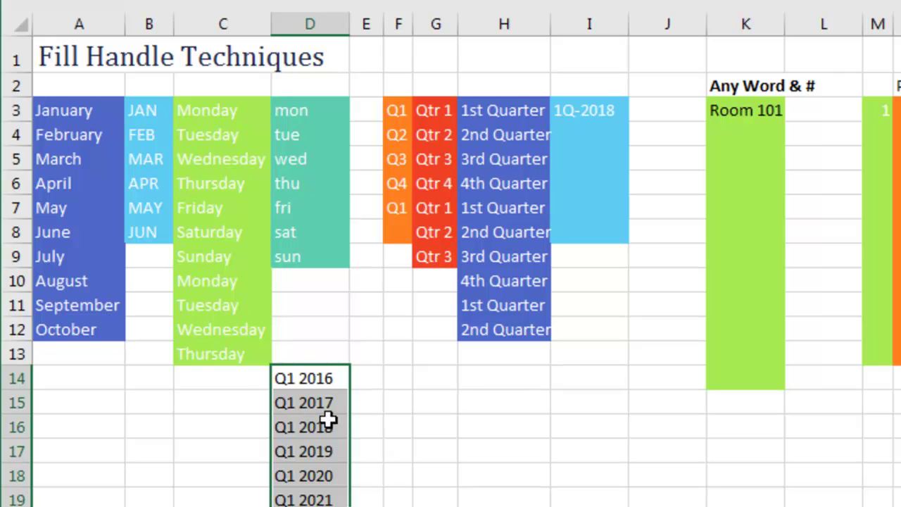
pyautogui.hotkey('ctrl', 'z')
pyautogui.hotkey('ctrl', 'z')
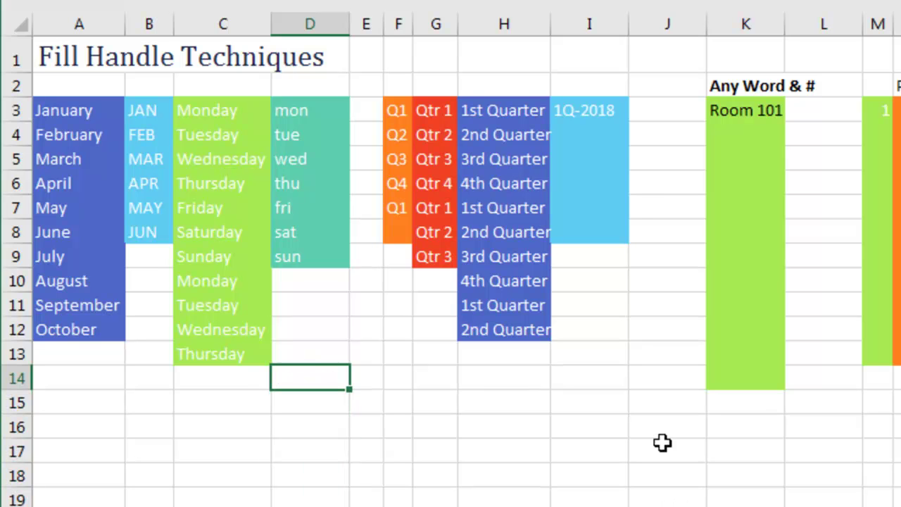
pyautogui.click(588, 110)
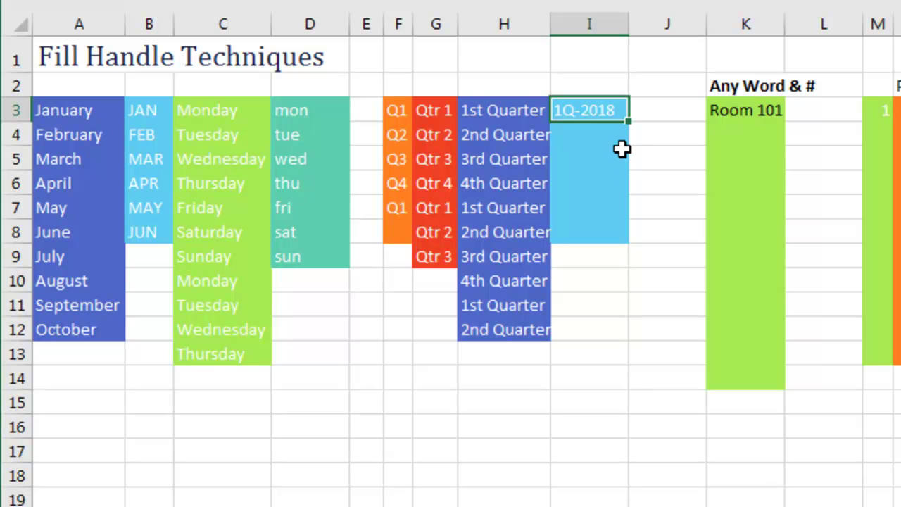
# - Extend 1Q-2018 down column I to 1Q-2020 and Room 101 down column K to Room 107
pyautogui.moveTo(629, 122); pyautogui.dragTo(596, 308)
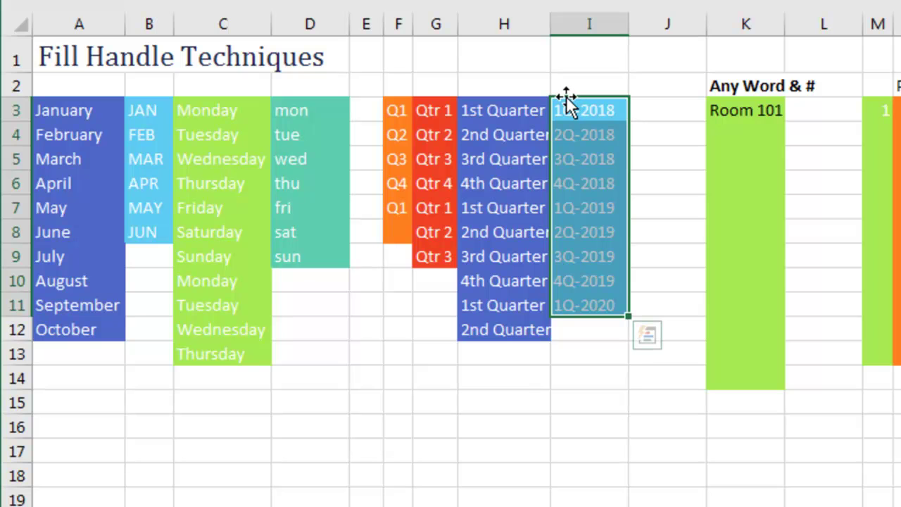
pyautogui.click(760, 109)
pyautogui.moveTo(786, 124); pyautogui.dragTo(775, 271)
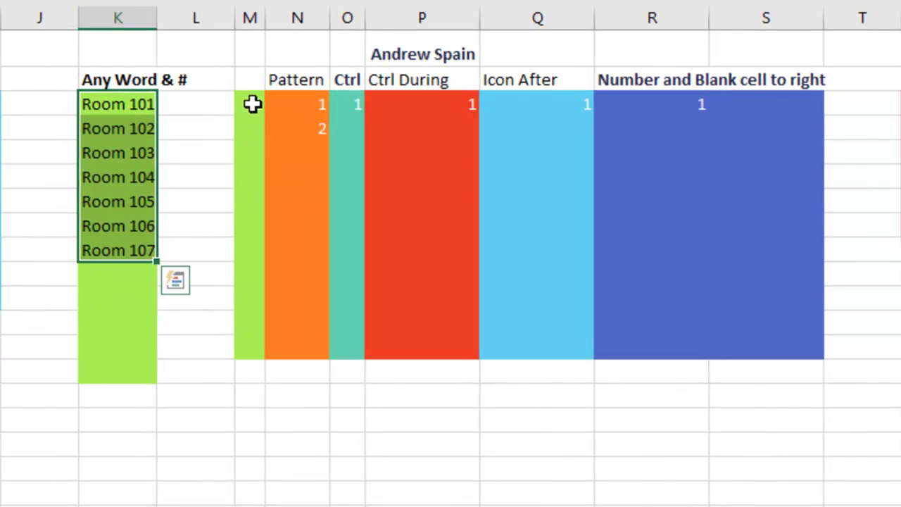
pyautogui.click(253, 104)
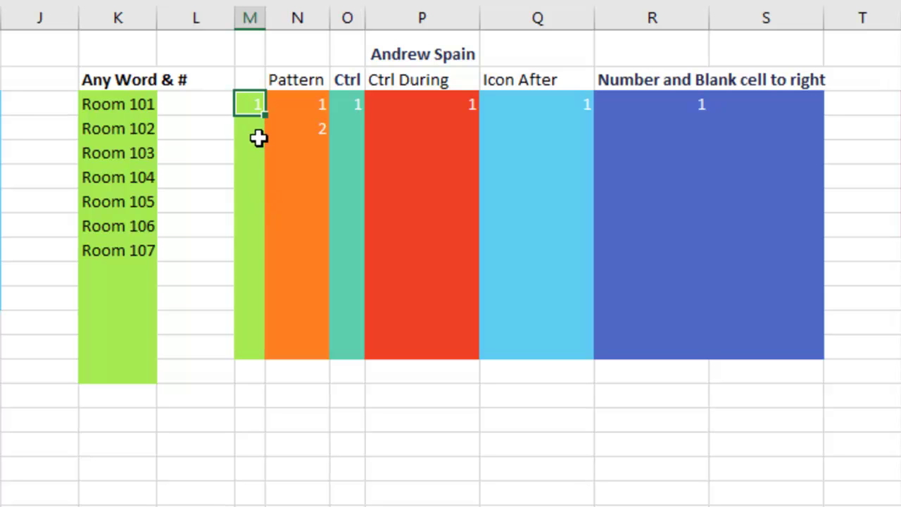
# - Copy 1 down column M to row 9 and extend the Pattern column's 1, 2 start to 7
pyautogui.moveTo(265, 114); pyautogui.dragTo(255, 262)
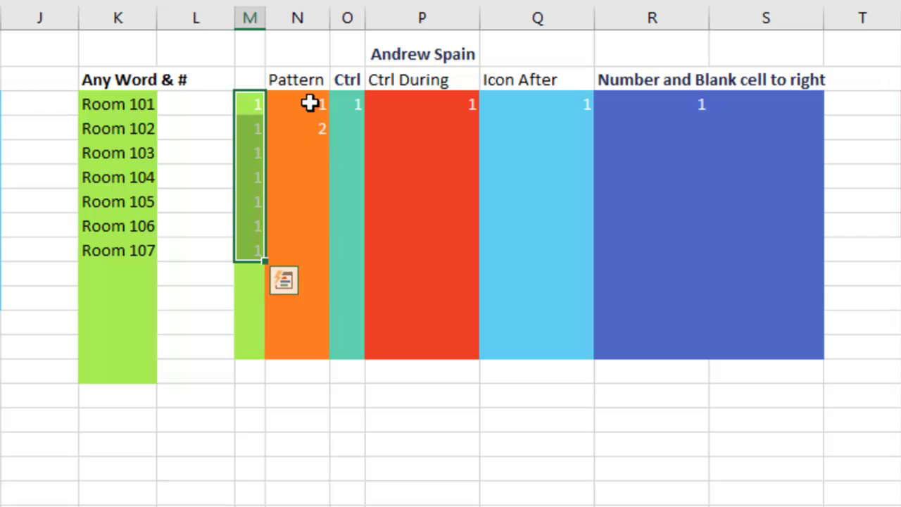
pyautogui.moveTo(309, 103); pyautogui.dragTo(328, 260)
pyautogui.press('Escape')
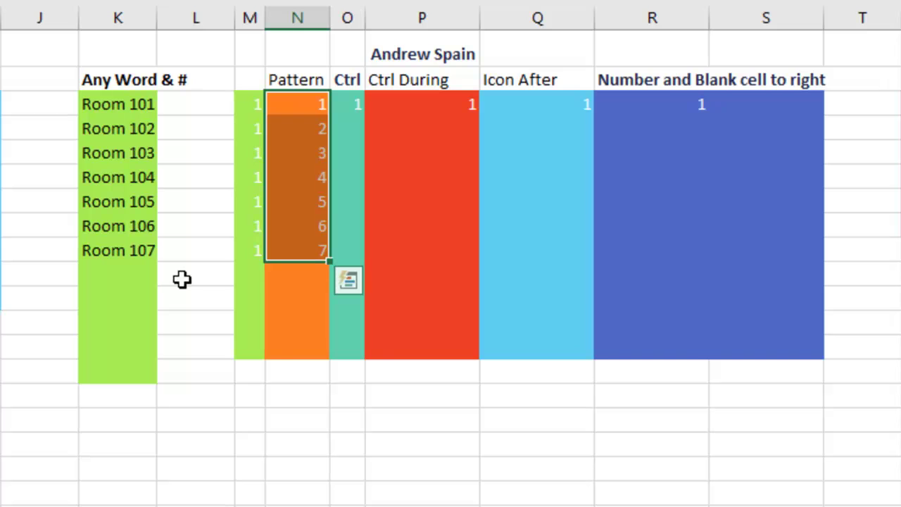
pyautogui.click(358, 107)
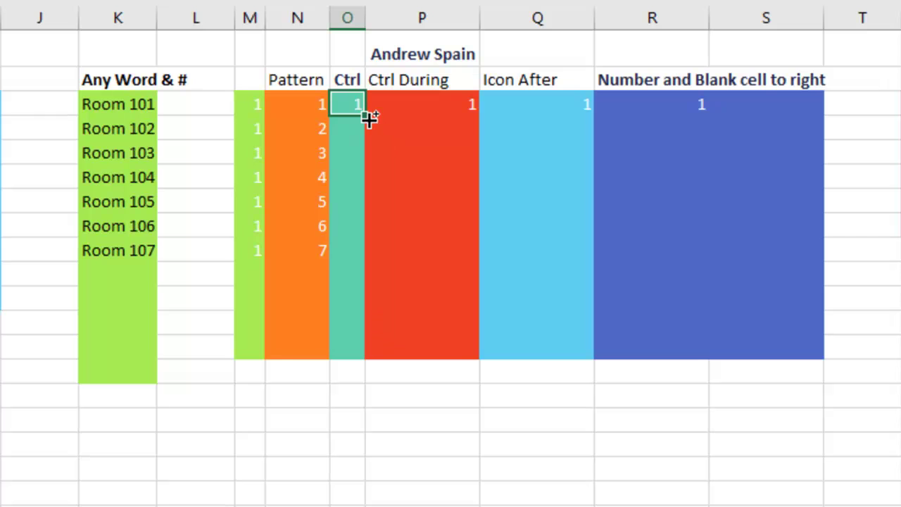
# - Fill the Ctrl column 1 through 9 and Ctrl-fill the Ctrl During column to count 1 through 8
pyautogui.moveTo(364, 113); pyautogui.dragTo(362, 308)
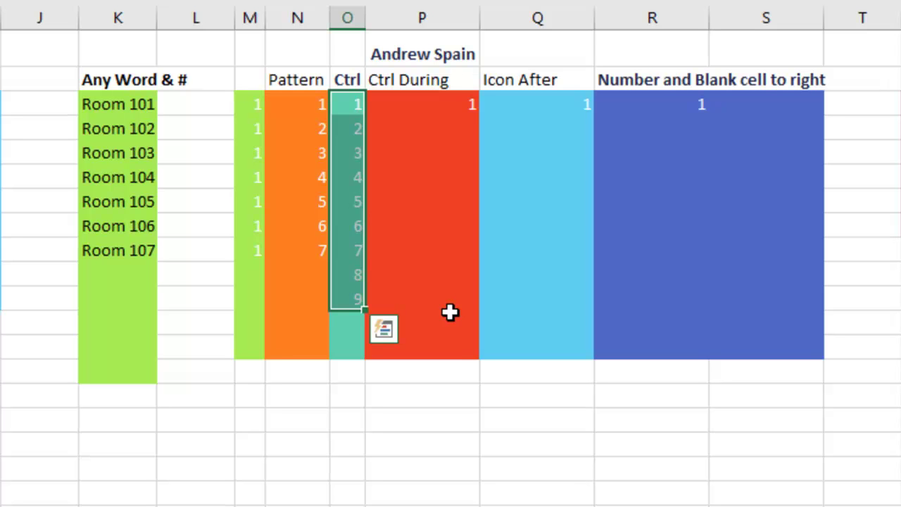
pyautogui.click(453, 106)
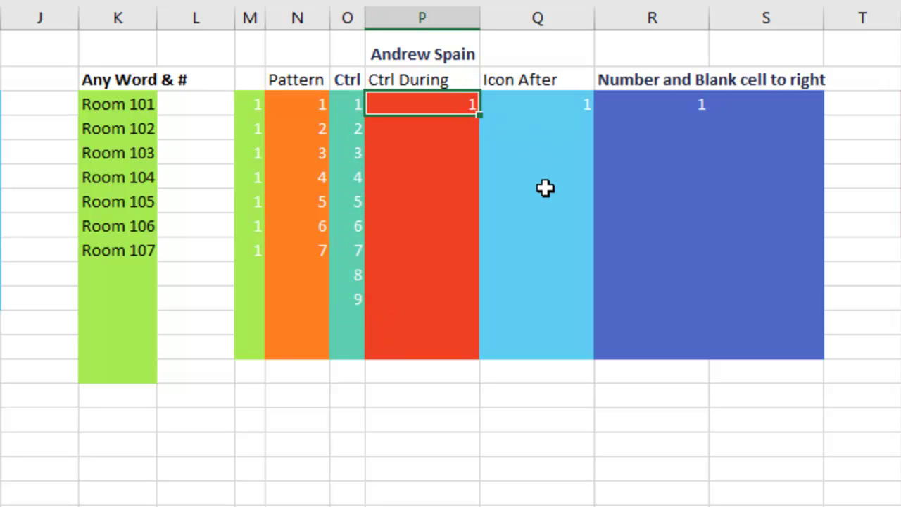
pyautogui.moveTo(479, 114); pyautogui.dragTo(460, 288)
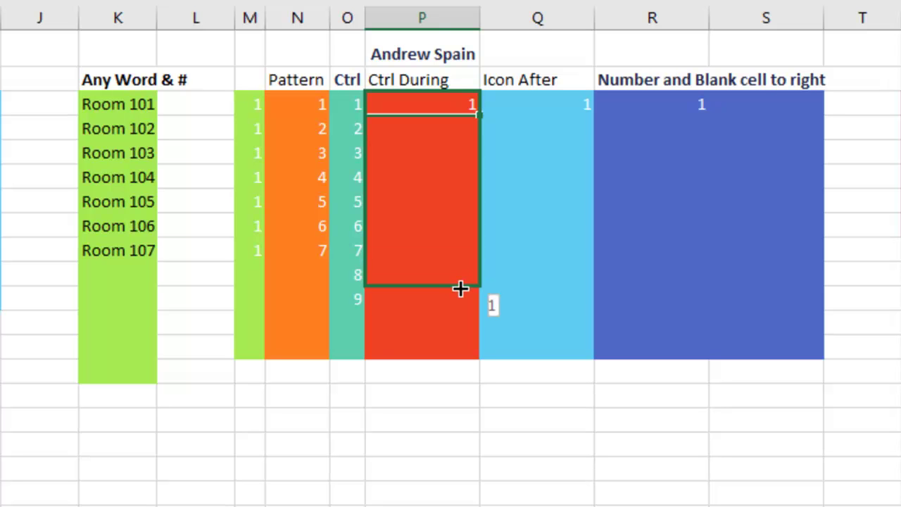
pyautogui.press('ctrl')
pyautogui.moveTo(459, 288); pyautogui.dragTo(461, 288)
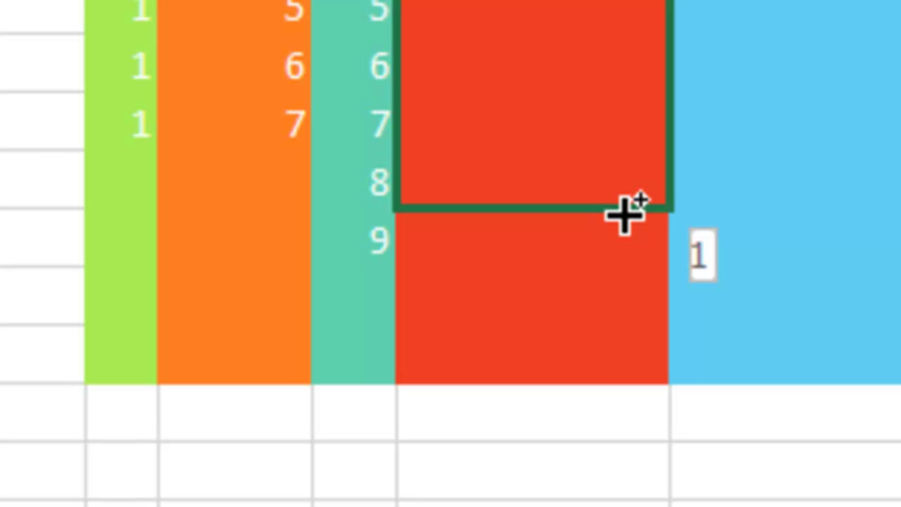
pyautogui.moveTo(625, 215); pyautogui.dragTo(622, 211)
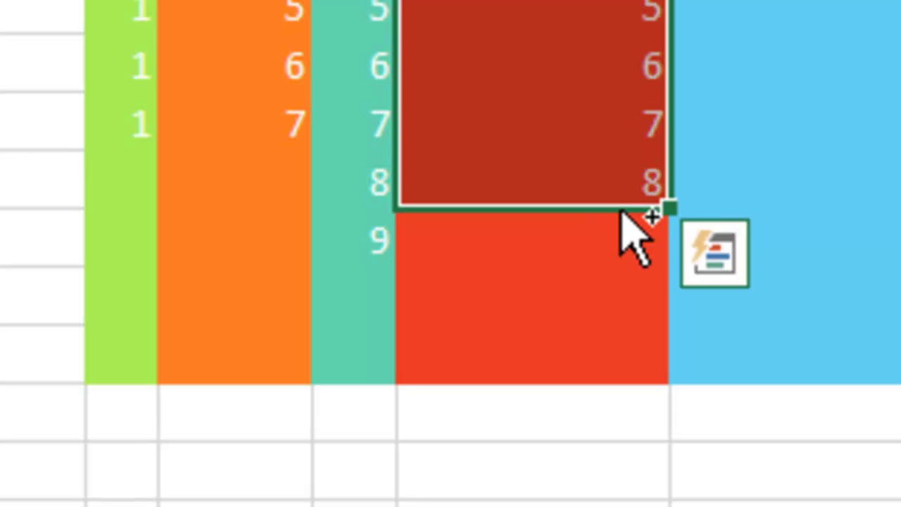
pyautogui.hotkey('ctrl', 'q')
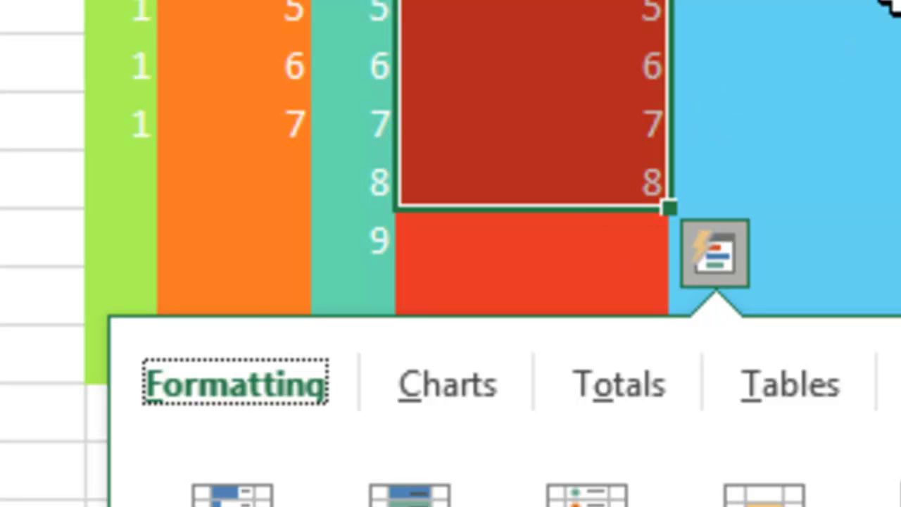
pyautogui.press('Escape')
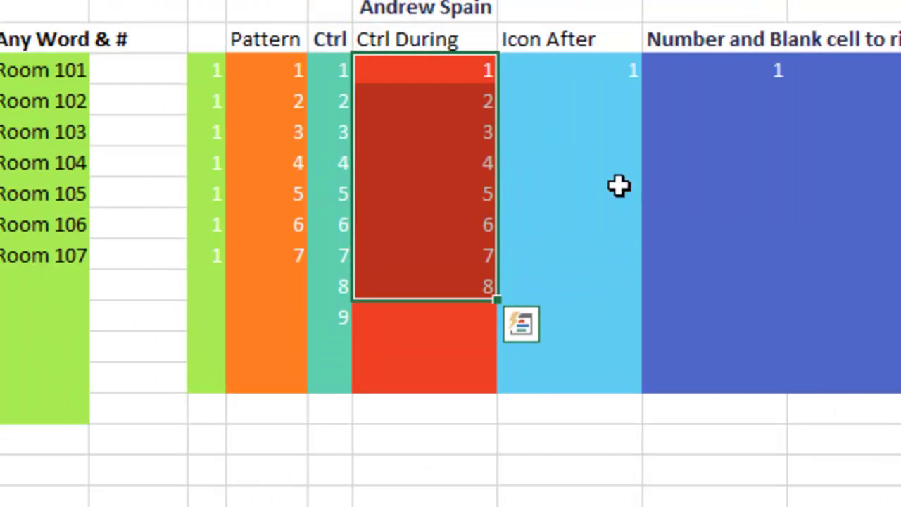
pyautogui.click(568, 73)
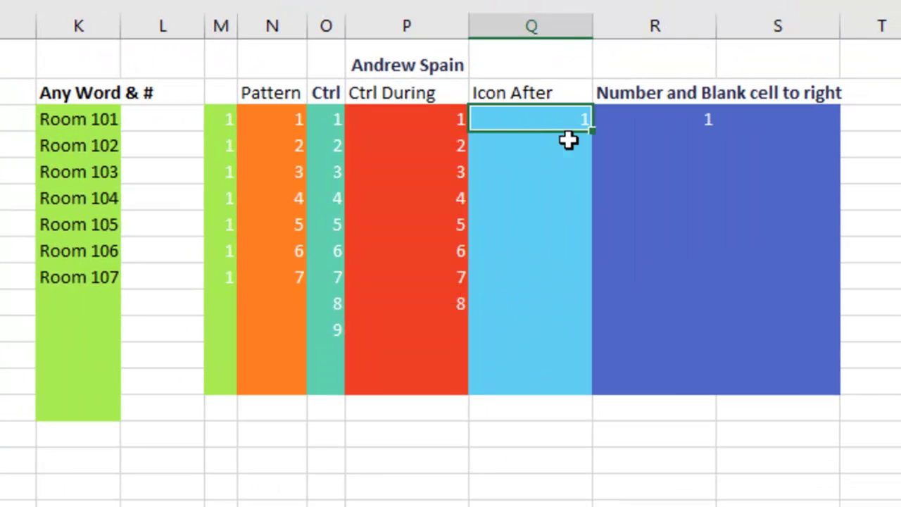
# - Copy 1 down seven rows of Icon After and number the merged Number and Blank cell column 1–9
pyautogui.moveTo(590, 134); pyautogui.dragTo(576, 298)
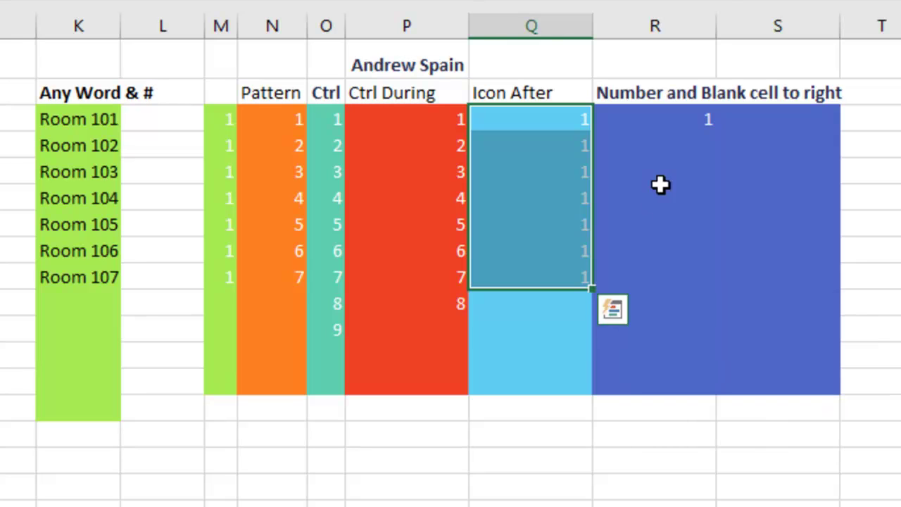
pyautogui.click(666, 126)
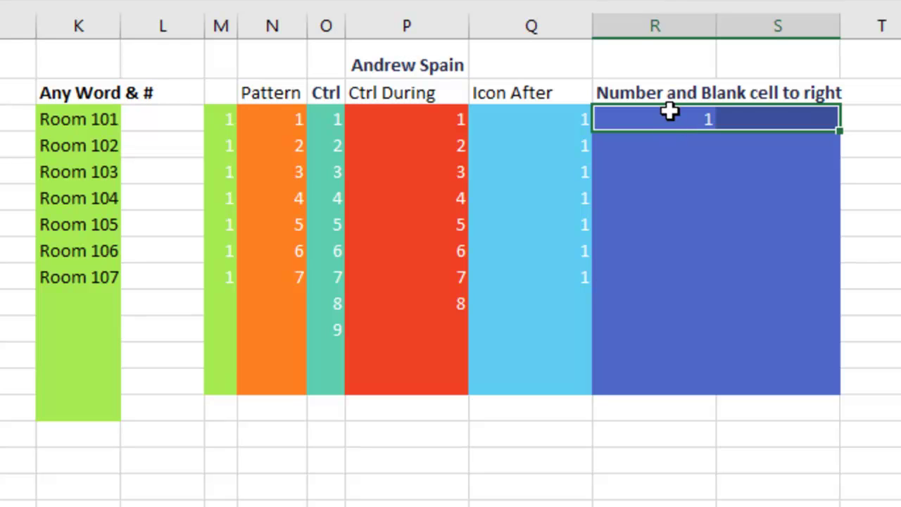
pyautogui.moveTo(839, 133); pyautogui.dragTo(815, 339)
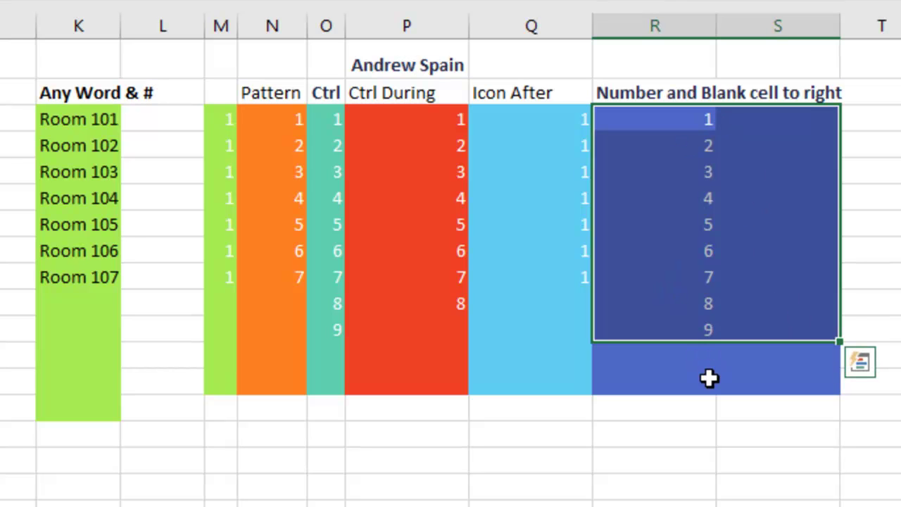
pyautogui.hscroll(5, 709, 378)
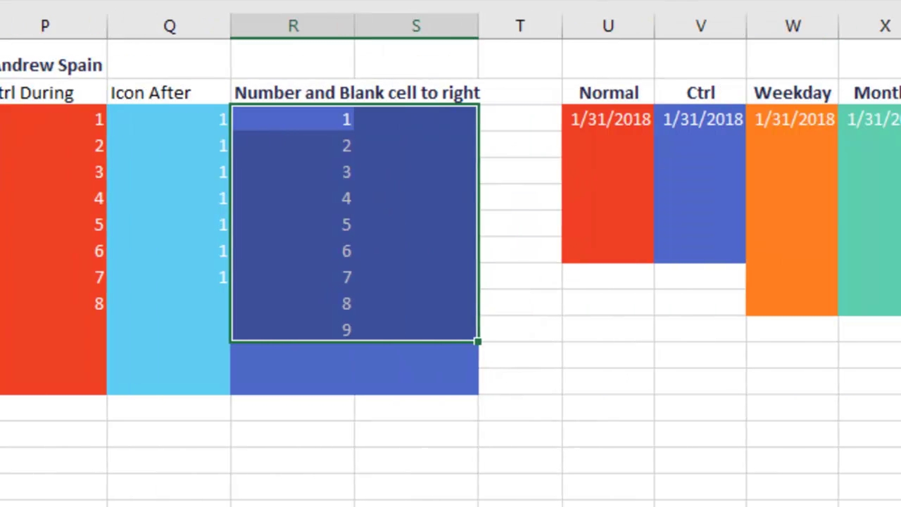
# - Fill Normal dates 1/31/2018 through 2/5/2018 and copy 1/31/2018 down five rows of the Ctrl column
pyautogui.hscroll(3, 362, 326)
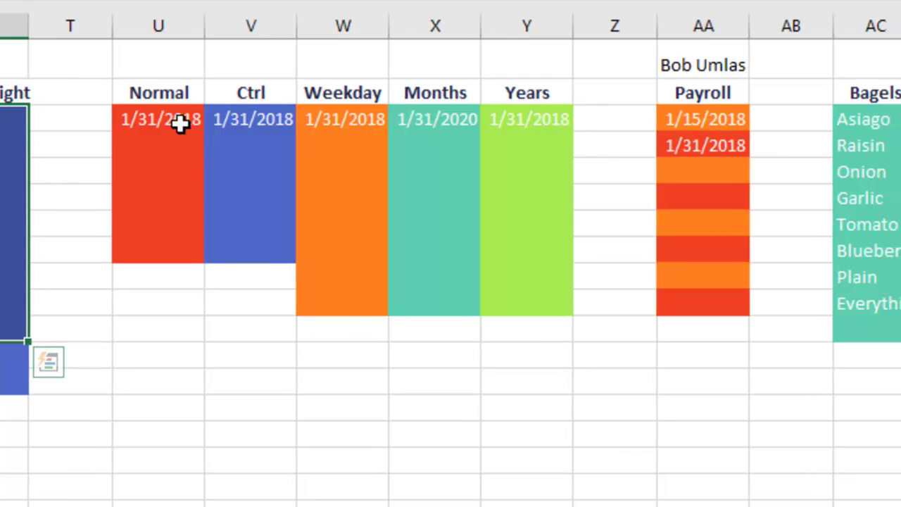
pyautogui.click(187, 122)
pyautogui.moveTo(204, 125); pyautogui.dragTo(197, 262)
pyautogui.click(257, 117)
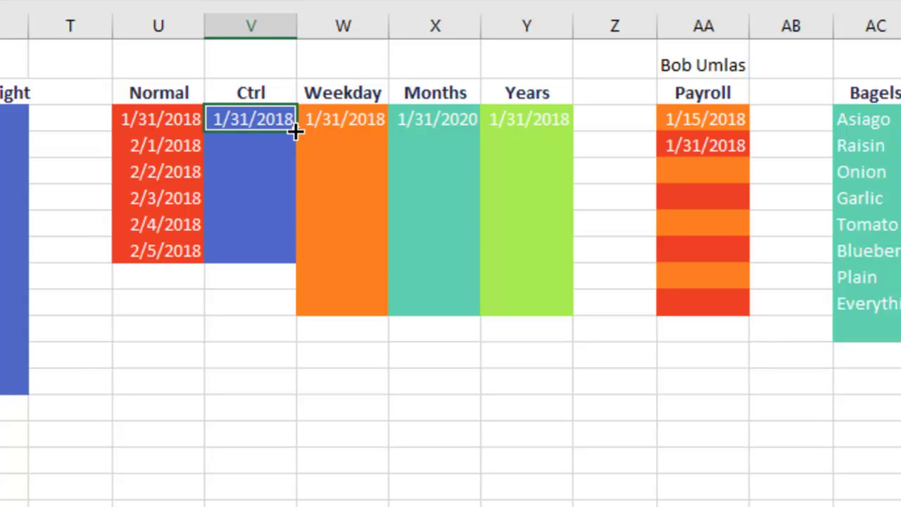
pyautogui.moveTo(295, 127); pyautogui.dragTo(291, 234)
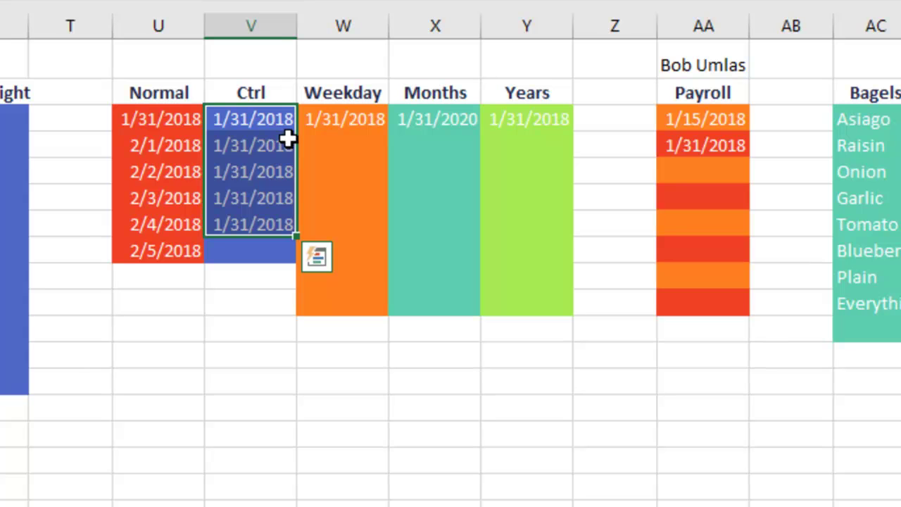
pyautogui.click(342, 119)
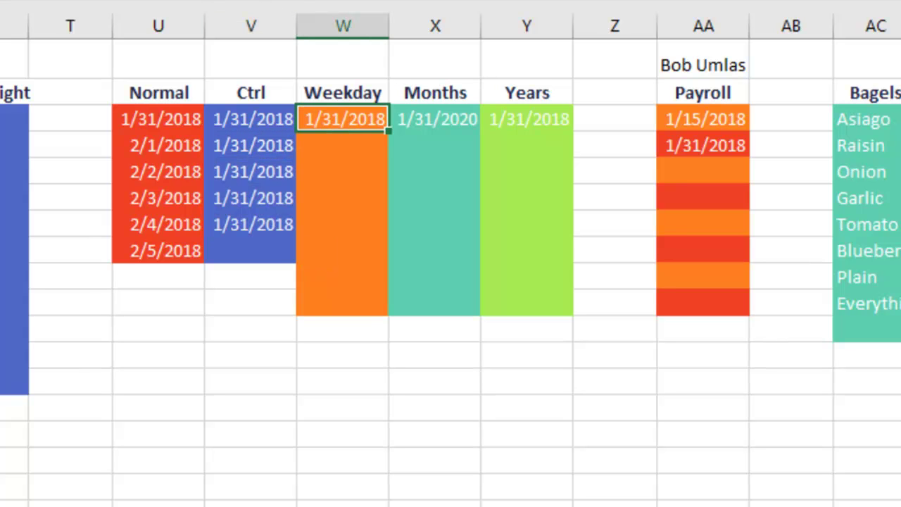
# - Format the Weekday date as Long Date, fill weekdays-only dates down column W, and autofit it
pyautogui.hotkey('alt', 'h')
pyautogui.press('n')
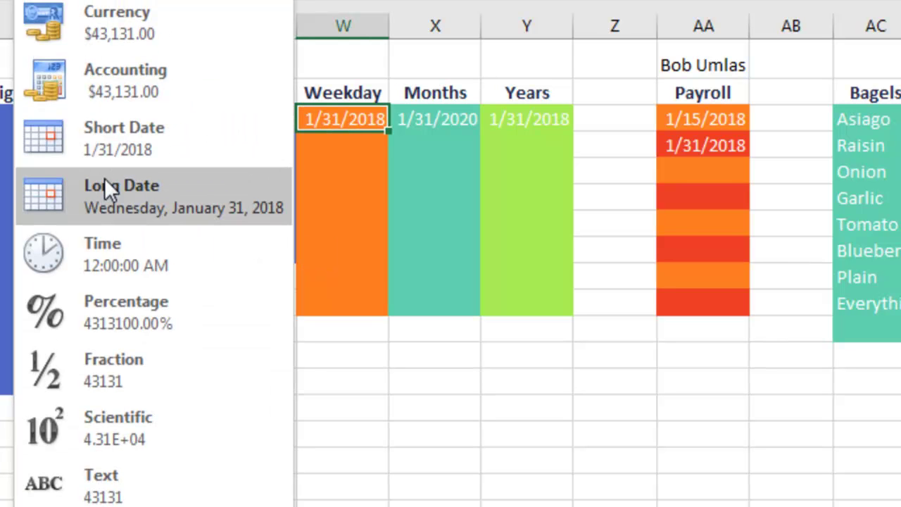
pyautogui.click(56, 189)
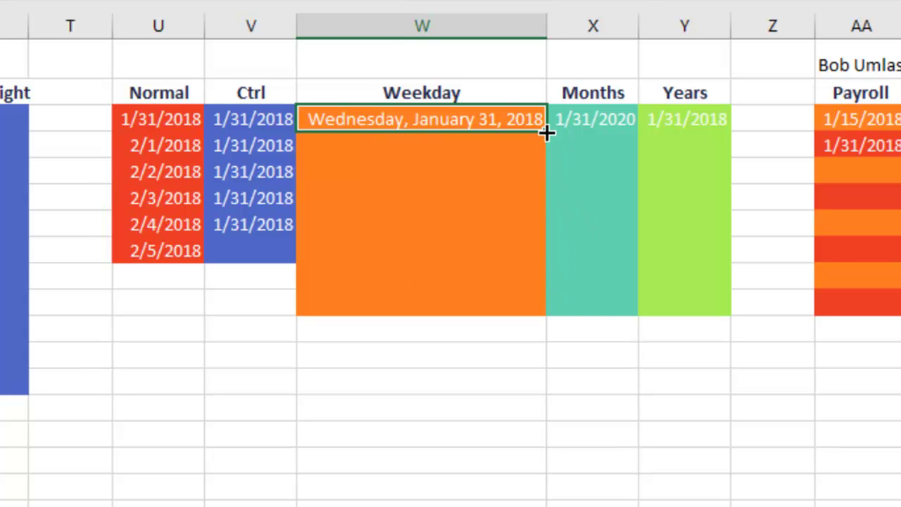
pyautogui.moveTo(545, 131); pyautogui.dragTo(496, 247)
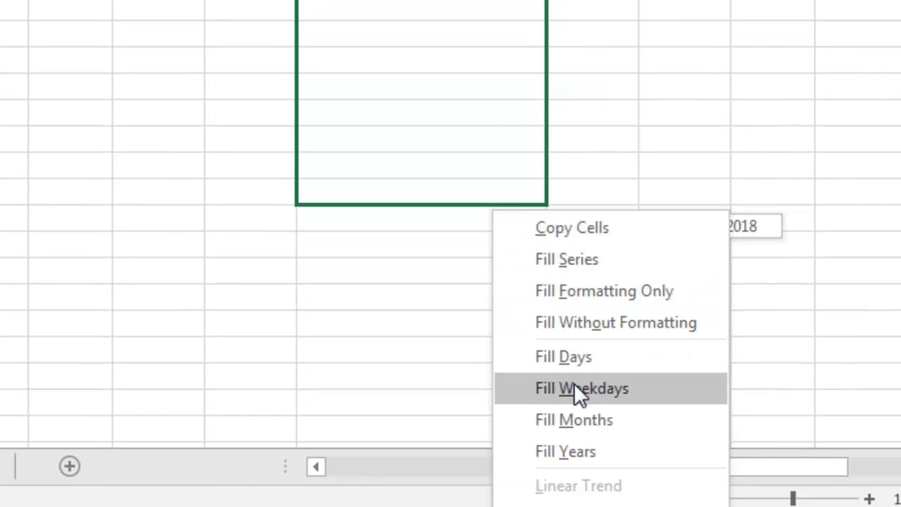
pyautogui.click(574, 384)
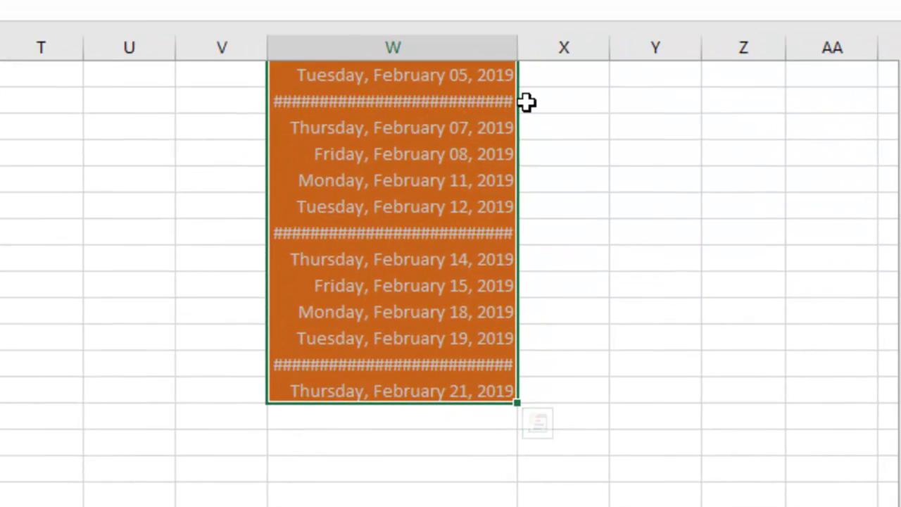
pyautogui.doubleClick(518, 48)
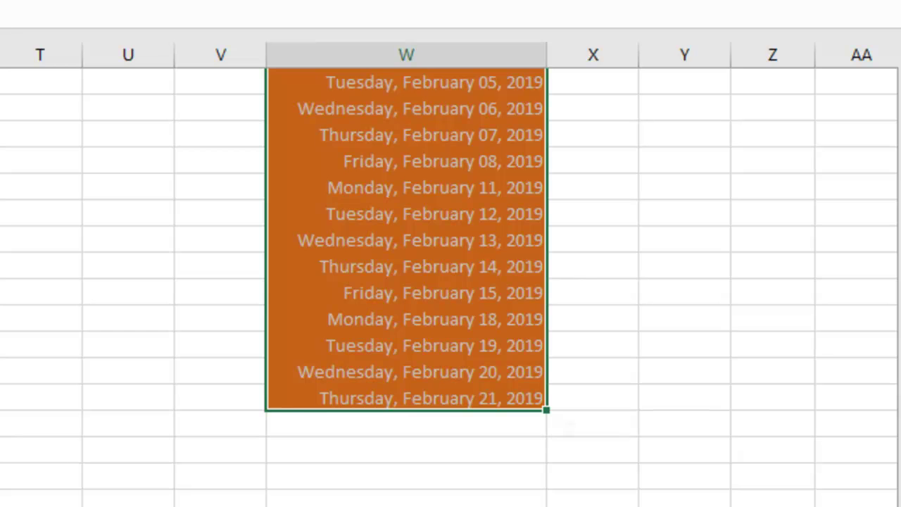
pyautogui.scroll(20, 407, 282)
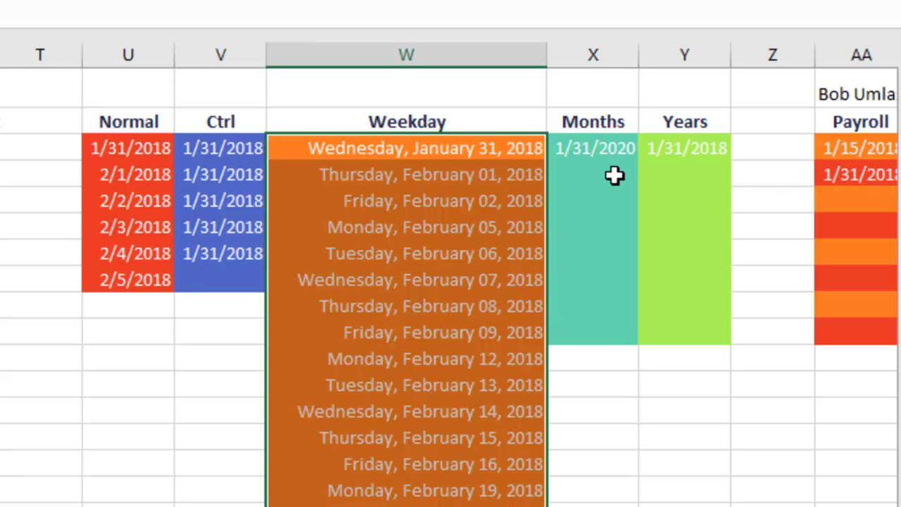
# - Fill the Months column with month-end dates from 1/31/2020 to 10/31/2020
pyautogui.click(606, 154)
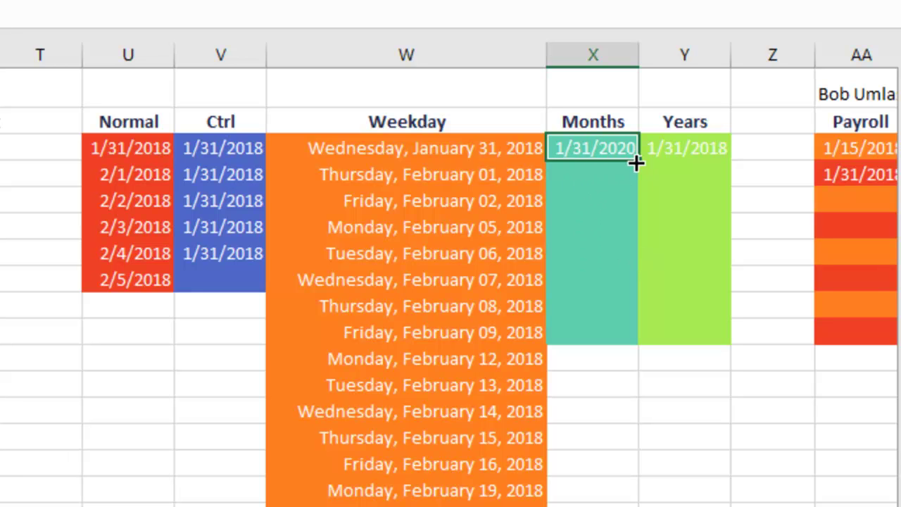
pyautogui.moveTo(635, 160); pyautogui.dragTo(621, 405)
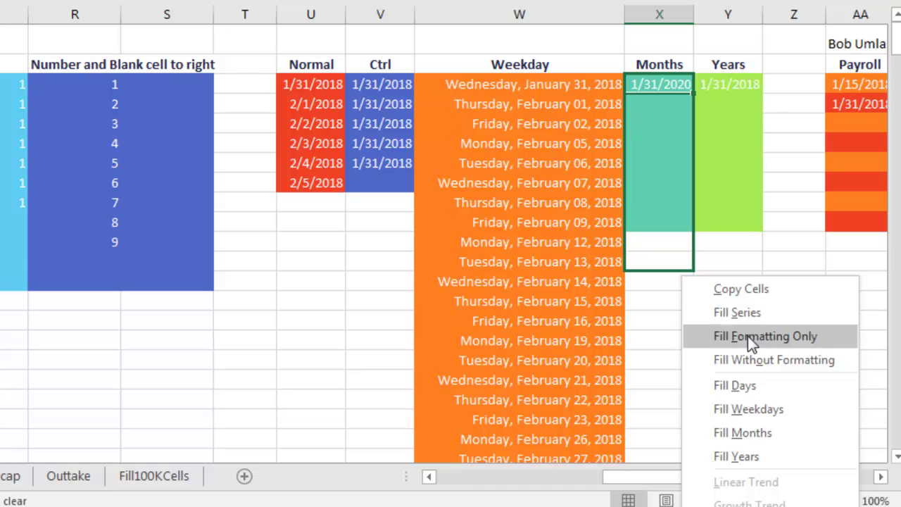
pyautogui.click(748, 431)
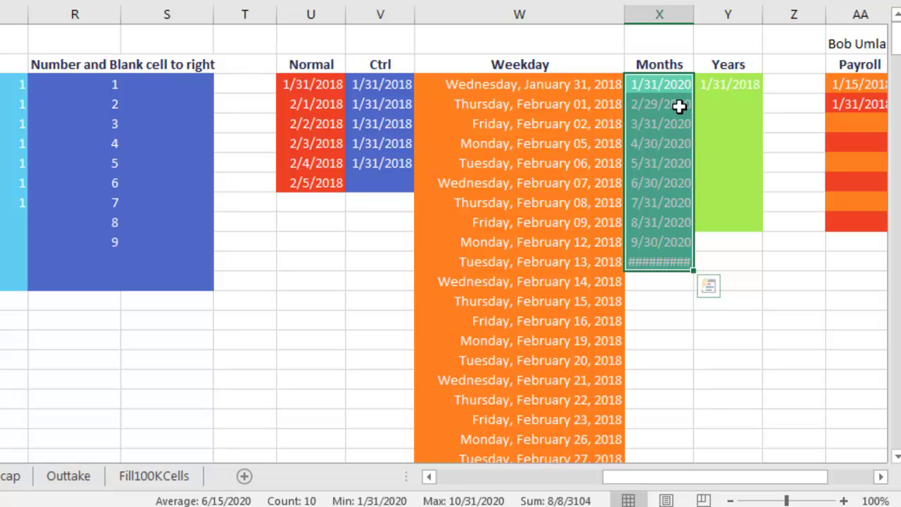
# - Fill the Years column one year apart, from 1/31/2018 to 1/31/2023
pyautogui.click(740, 85)
pyautogui.moveTo(764, 94); pyautogui.dragTo(750, 200)
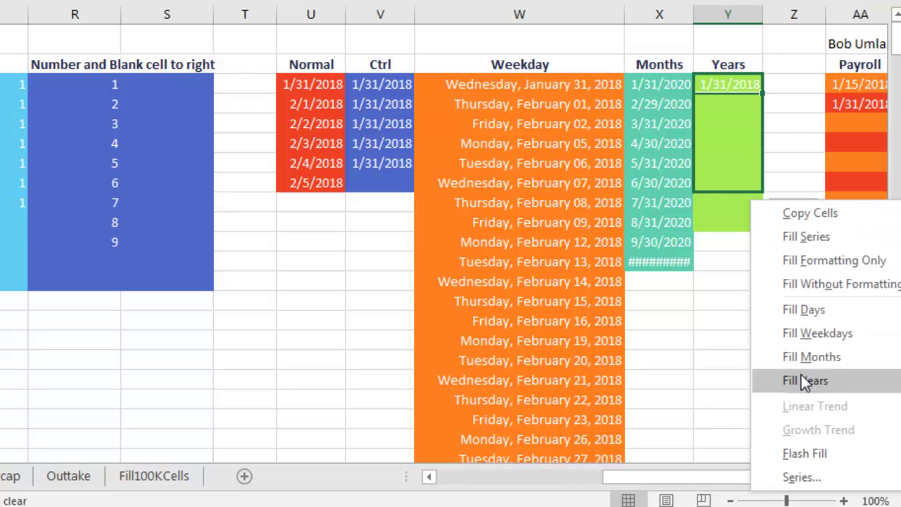
pyautogui.click(800, 373)
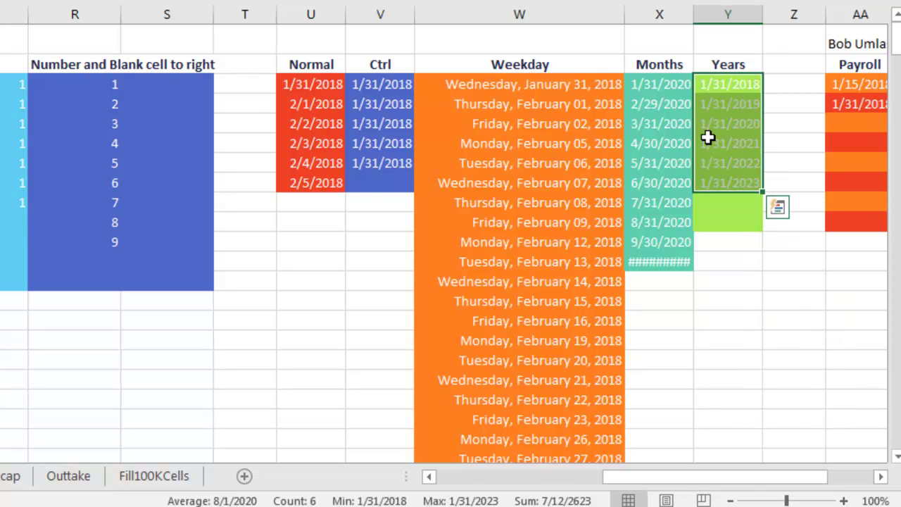
pyautogui.hotkey('ctrl', 'Right')
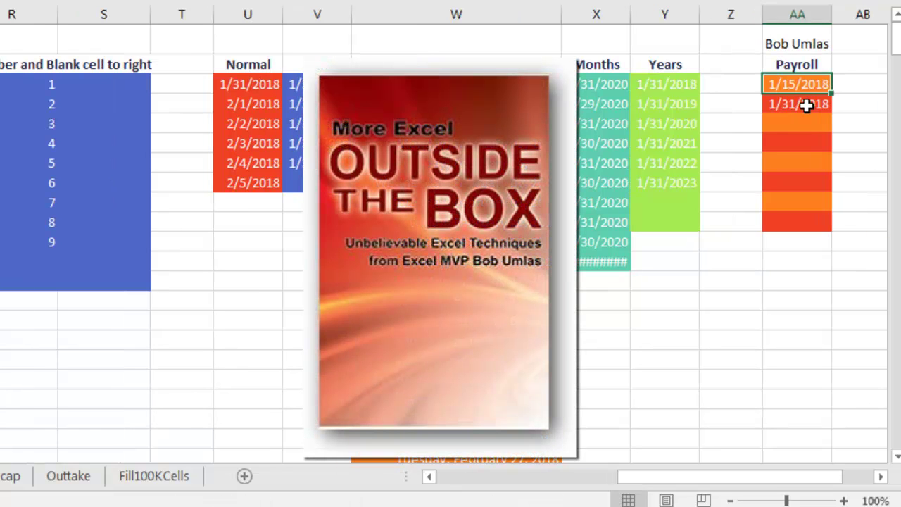
# - Extend the 1/15/2018 and 1/31/2018 Payroll dates to row 10 with Fill Months
pyautogui.moveTo(799, 83); pyautogui.dragTo(798, 102)
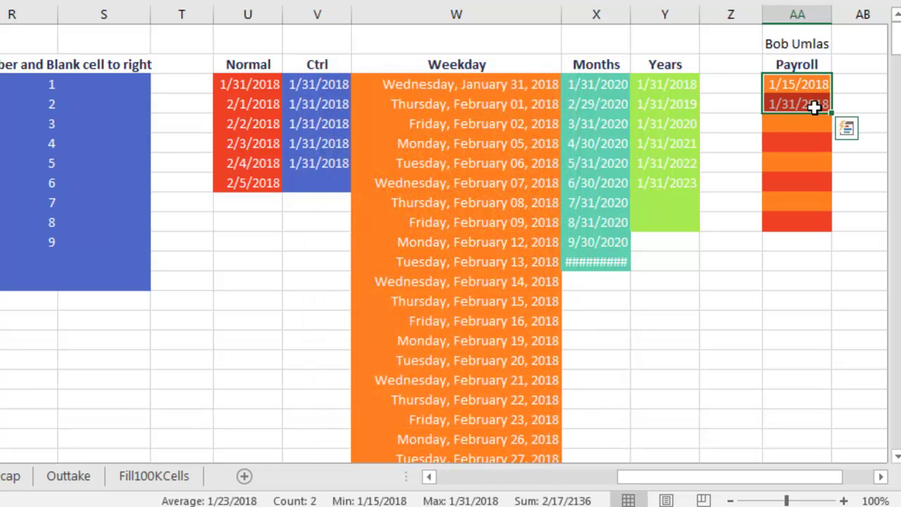
pyautogui.moveTo(830, 112); pyautogui.dragTo(819, 234)
pyautogui.click(873, 385)
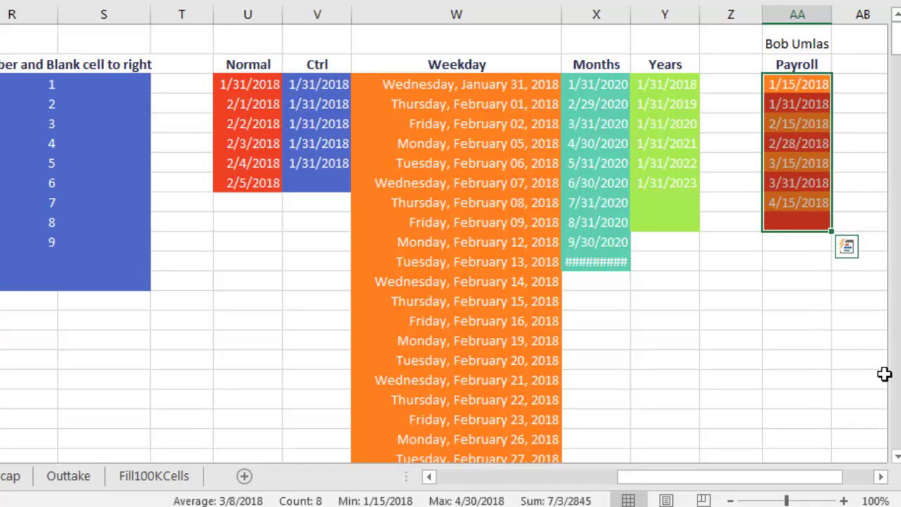